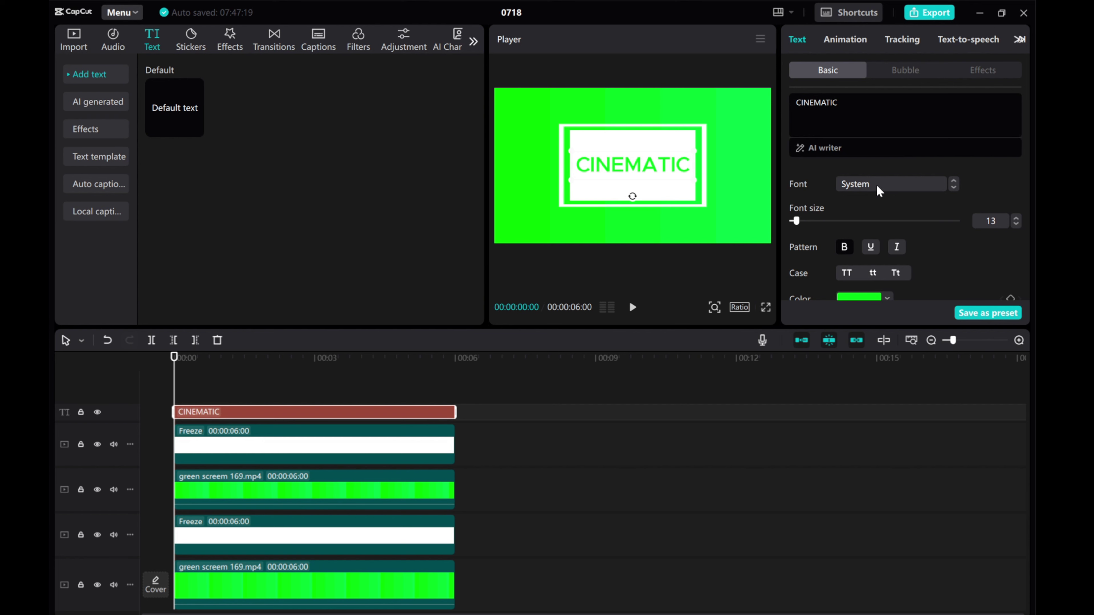
Step: Set the CINEMATIC text's font to Impact and its font size to 15
click(876, 186)
click(874, 181)
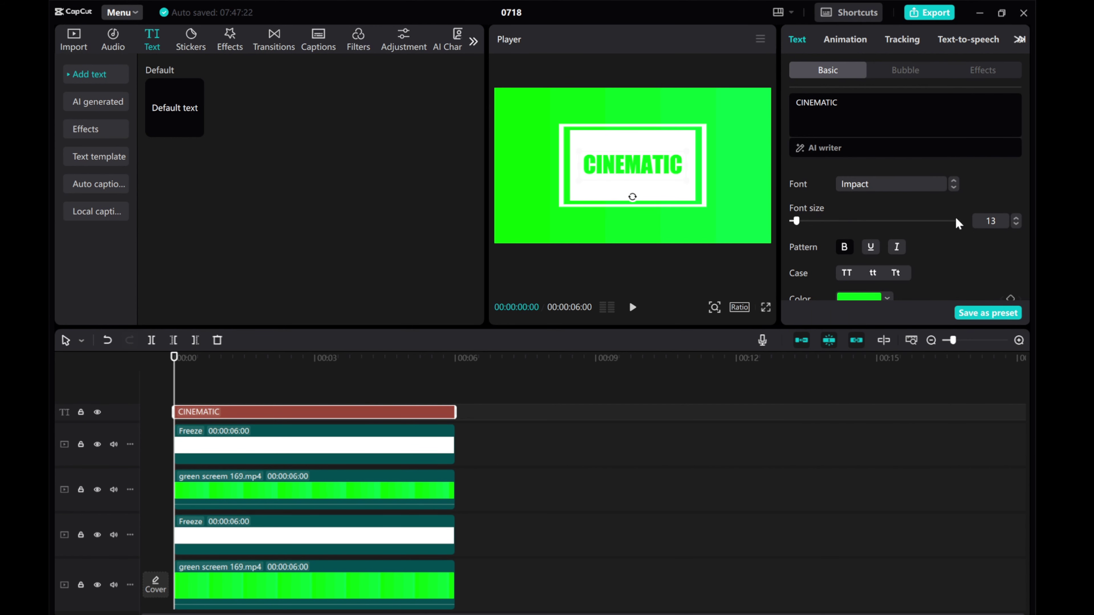
click(1016, 219)
click(1016, 220)
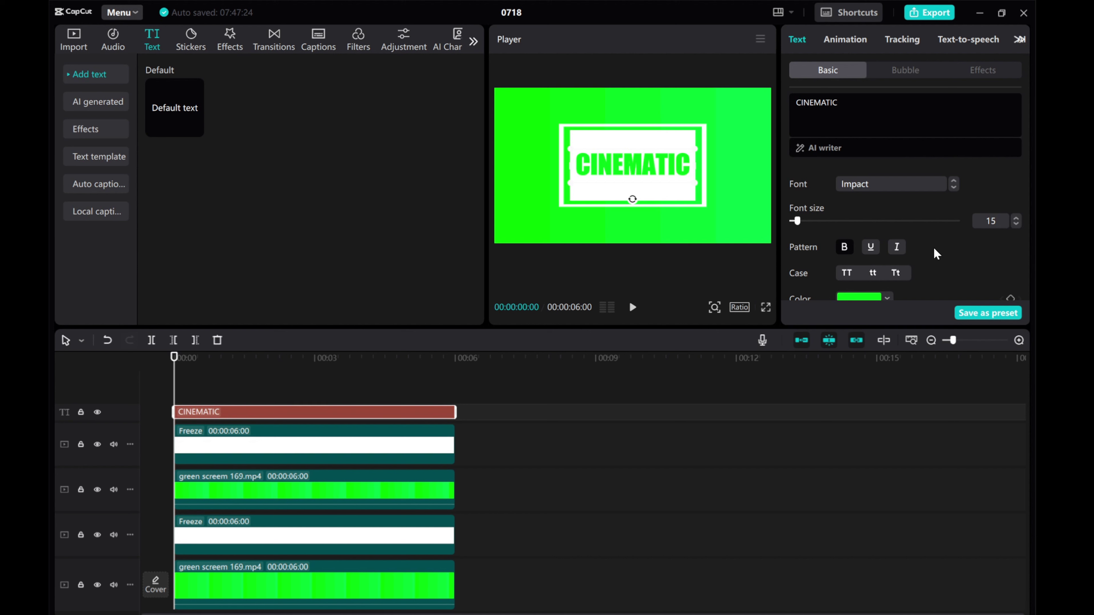
scroll(933, 247, down, 1)
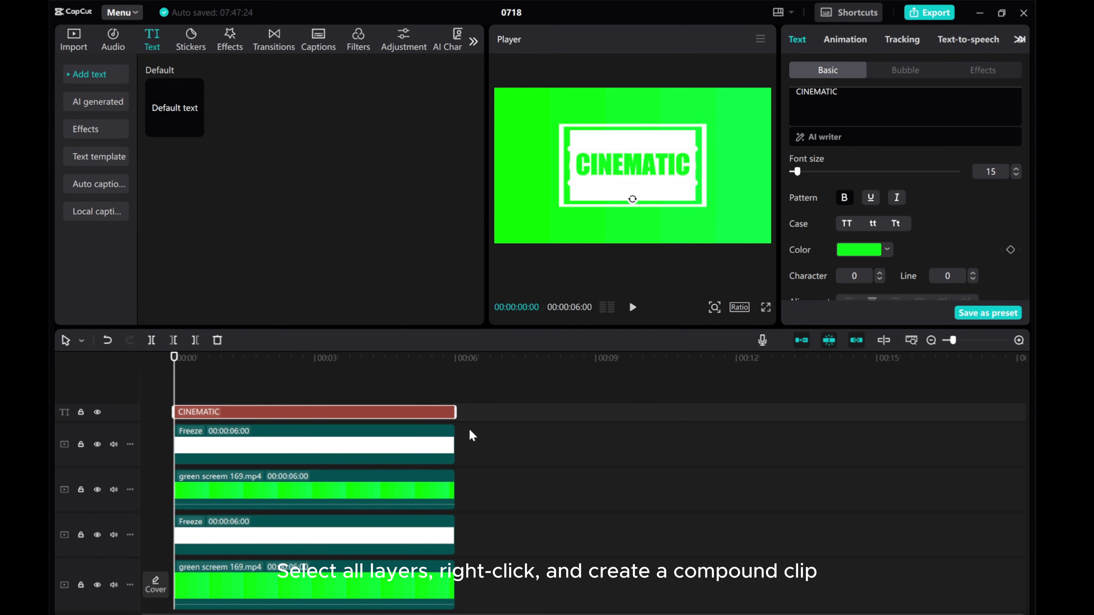
Step: Combine the CINEMATIC text and all four video layers into one compound clip
drag(497, 409, 364, 568)
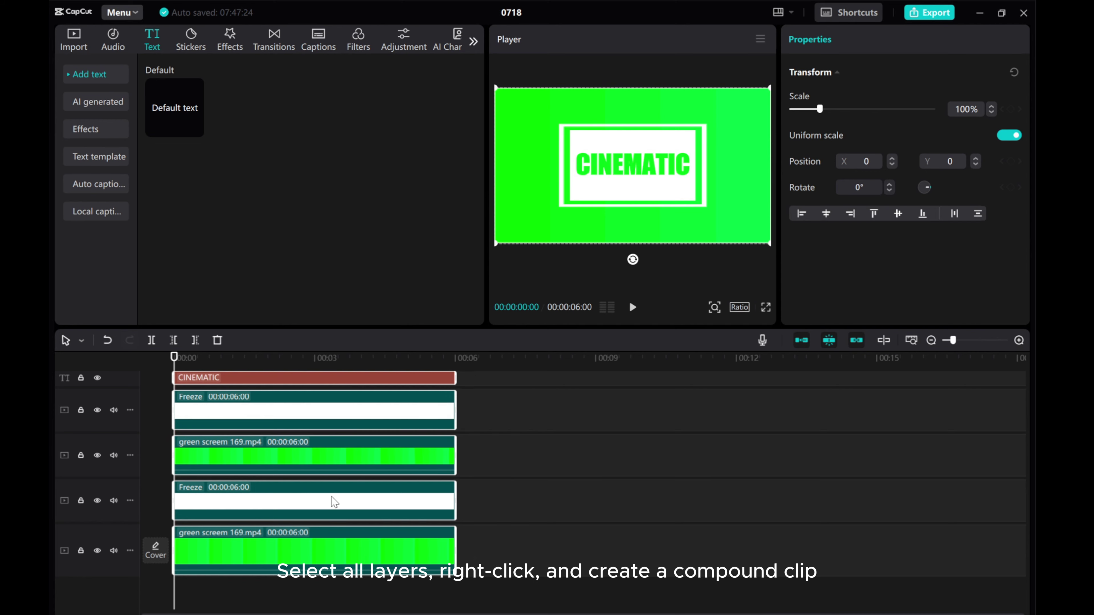
scroll(335, 502, up, 1)
right_click(334, 440)
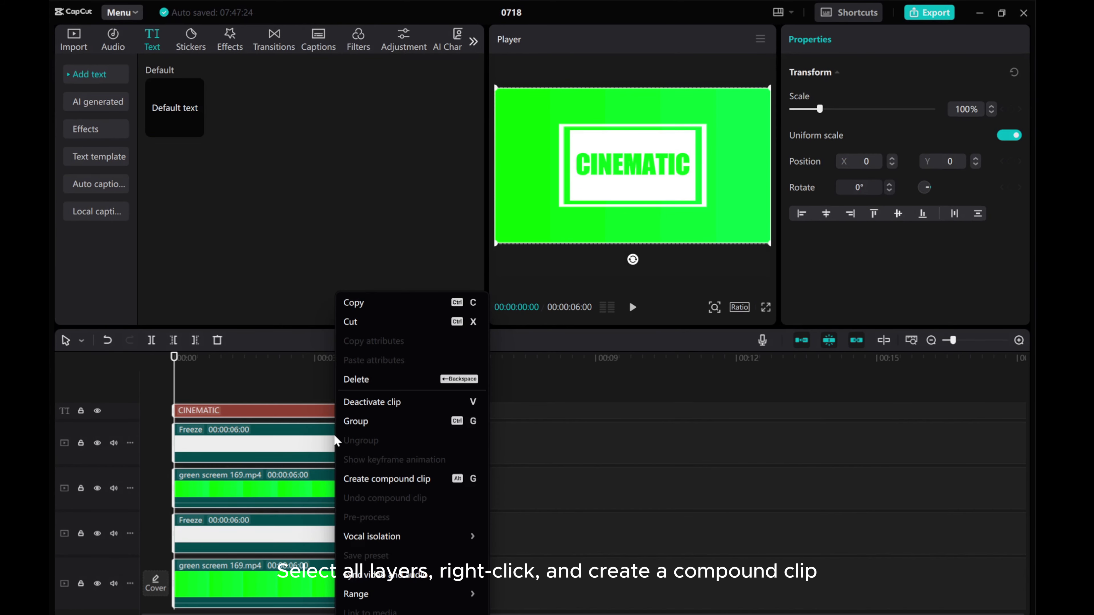
click(378, 480)
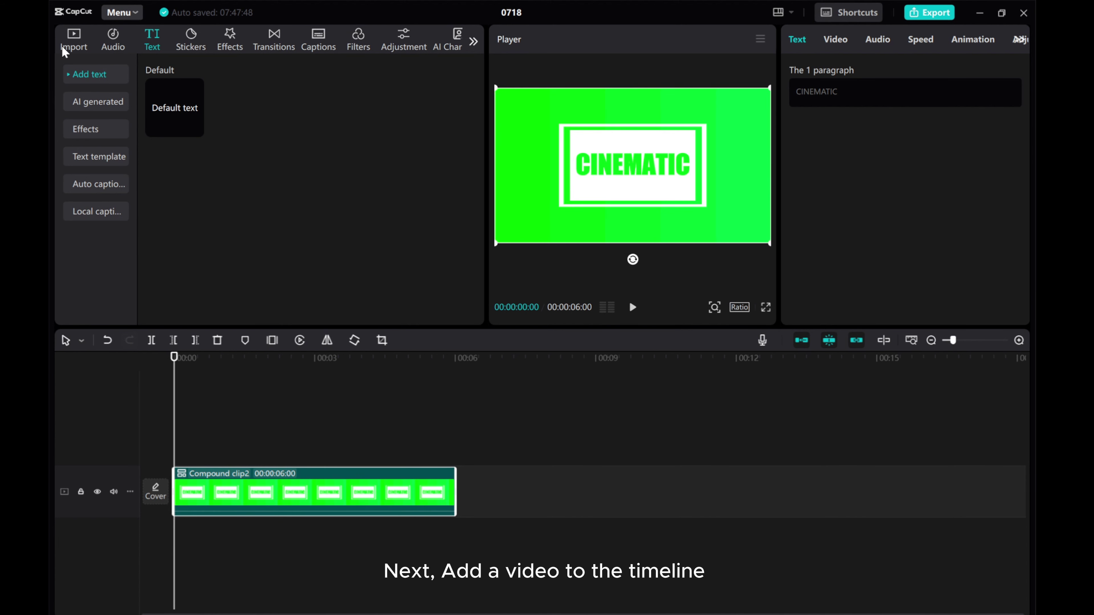
Step: Add the 10-second night city view from the Scenery stock materials to the timeline
click(73, 45)
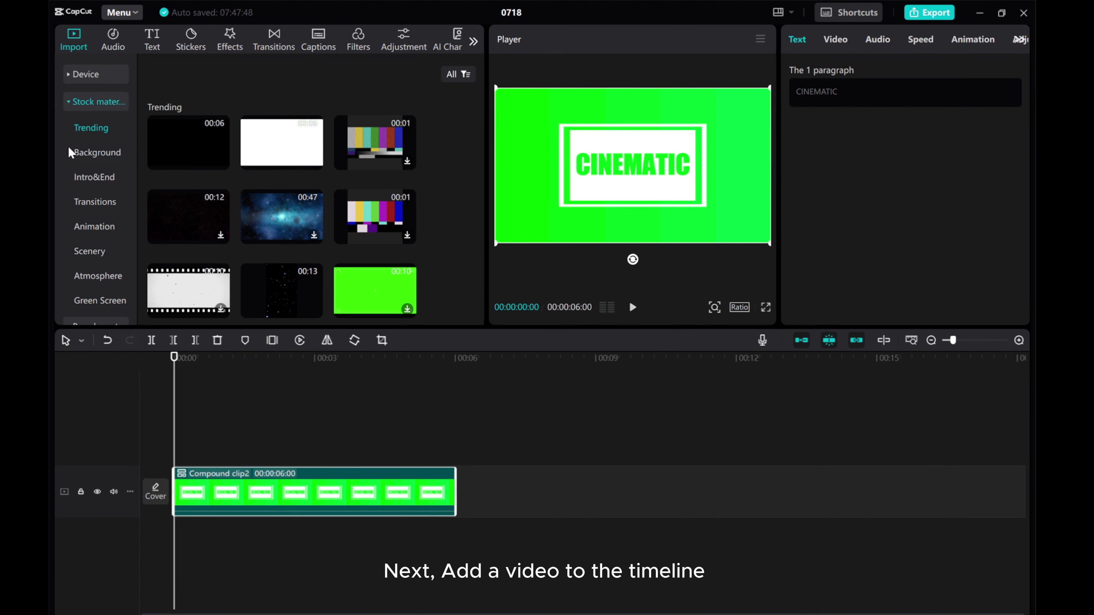
click(85, 249)
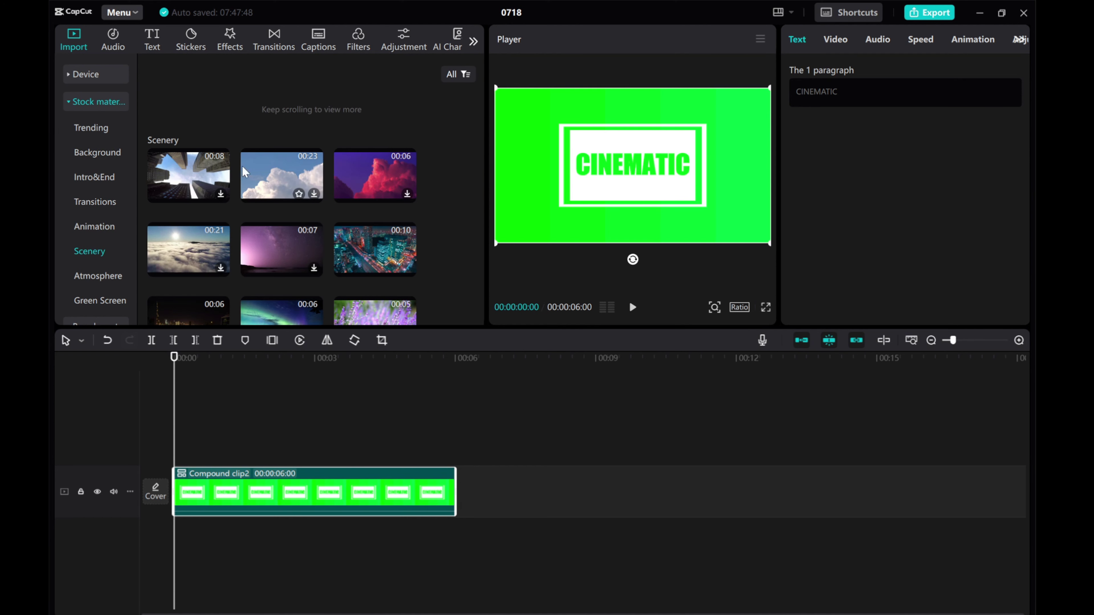
scroll(196, 219, down, 2)
scroll(251, 229, down, 5)
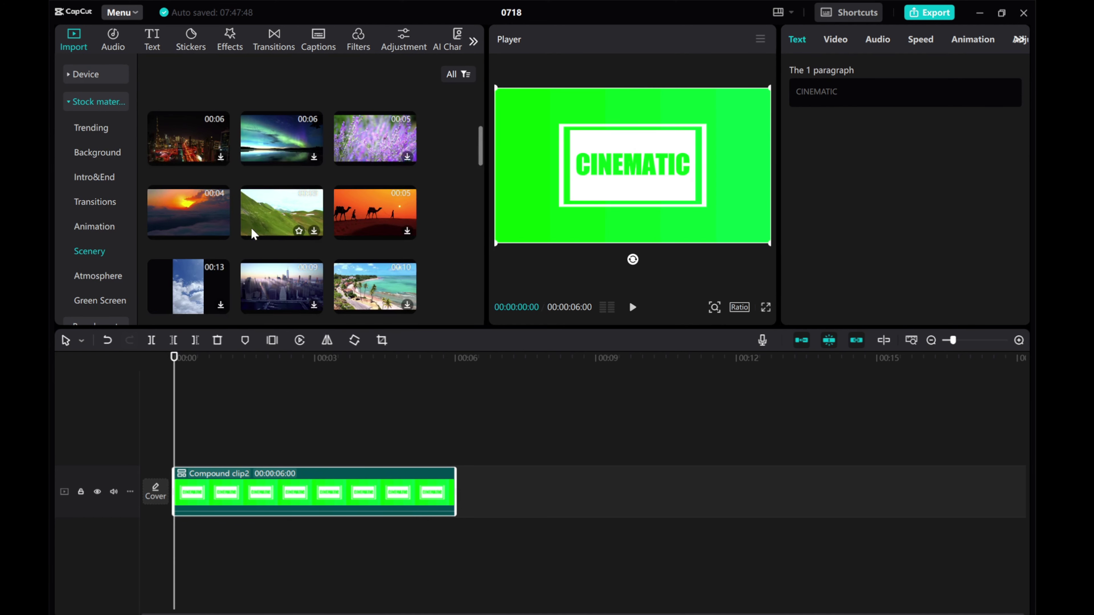
scroll(254, 227, down, 3)
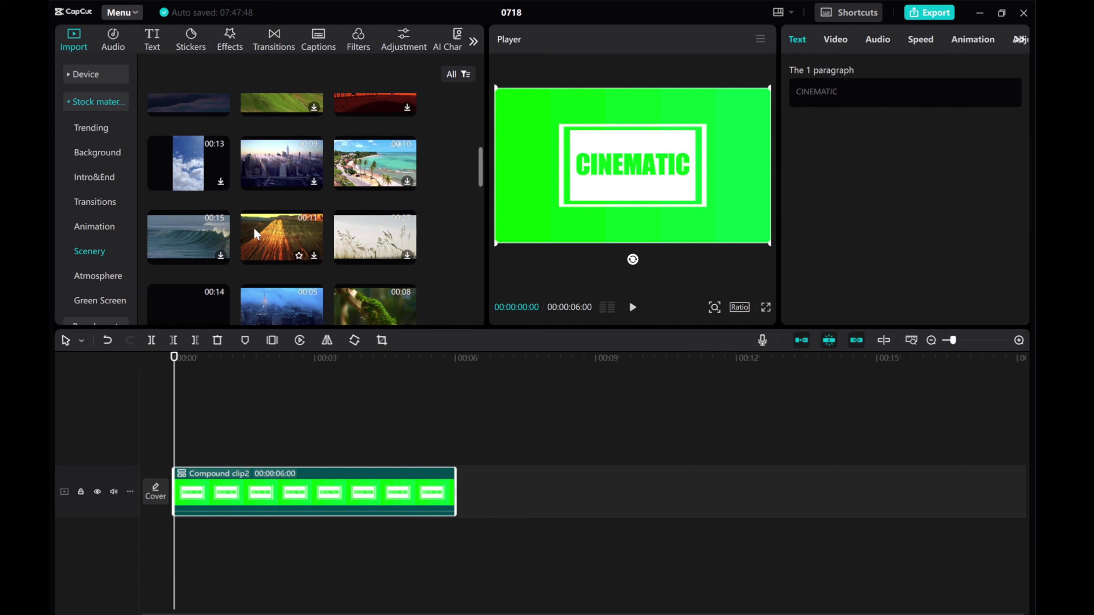
scroll(253, 228, down, 4)
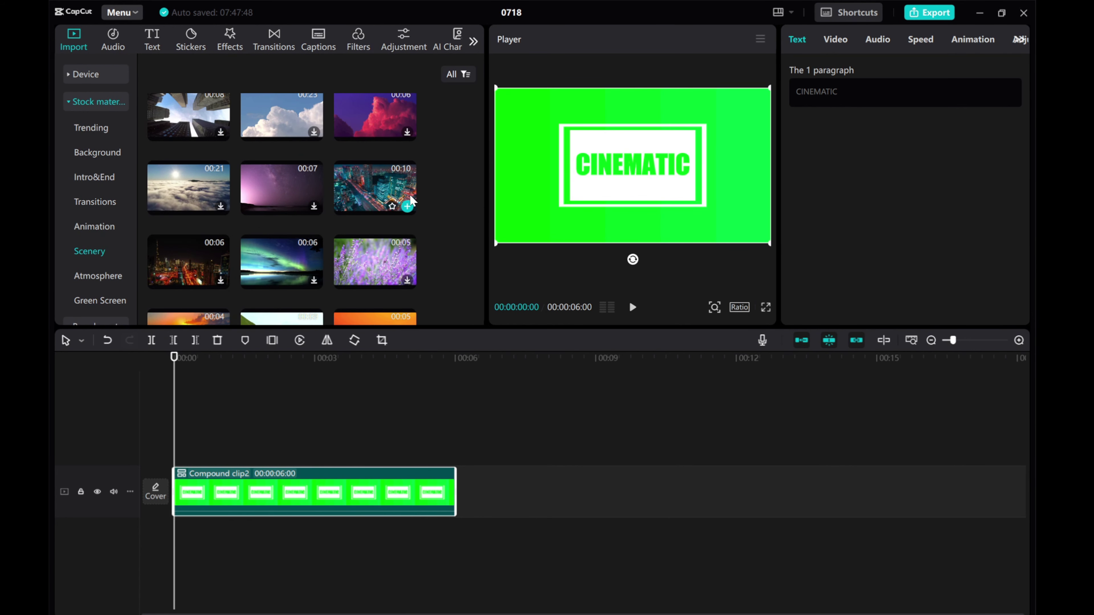
click(406, 208)
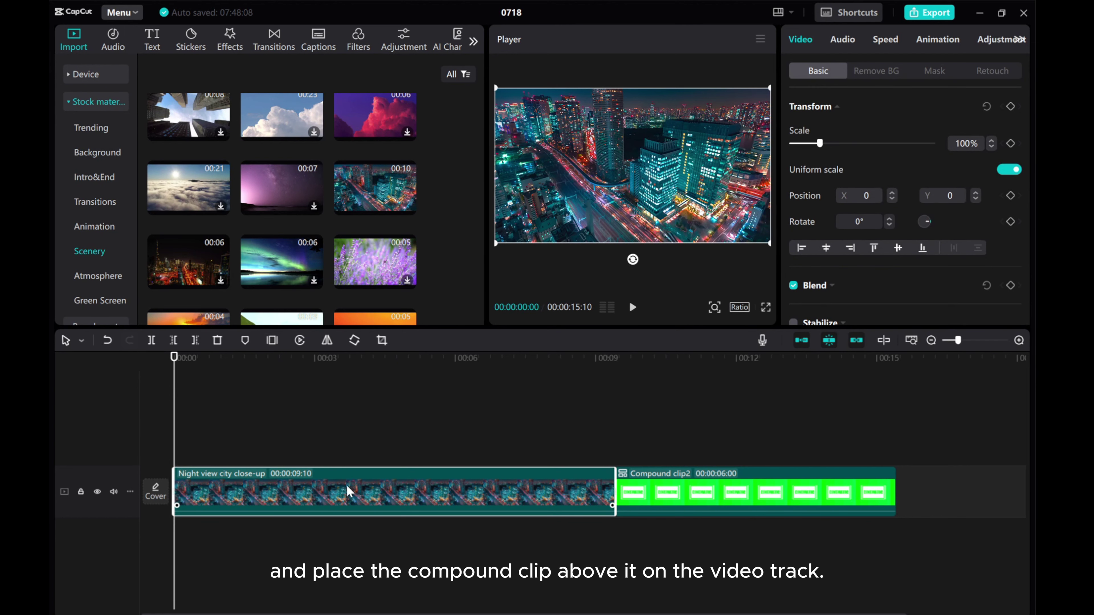
Step: Place the compound clip on the track above the city video at the start and shorten the city video to 6 seconds
click(693, 507)
drag(699, 502, 268, 439)
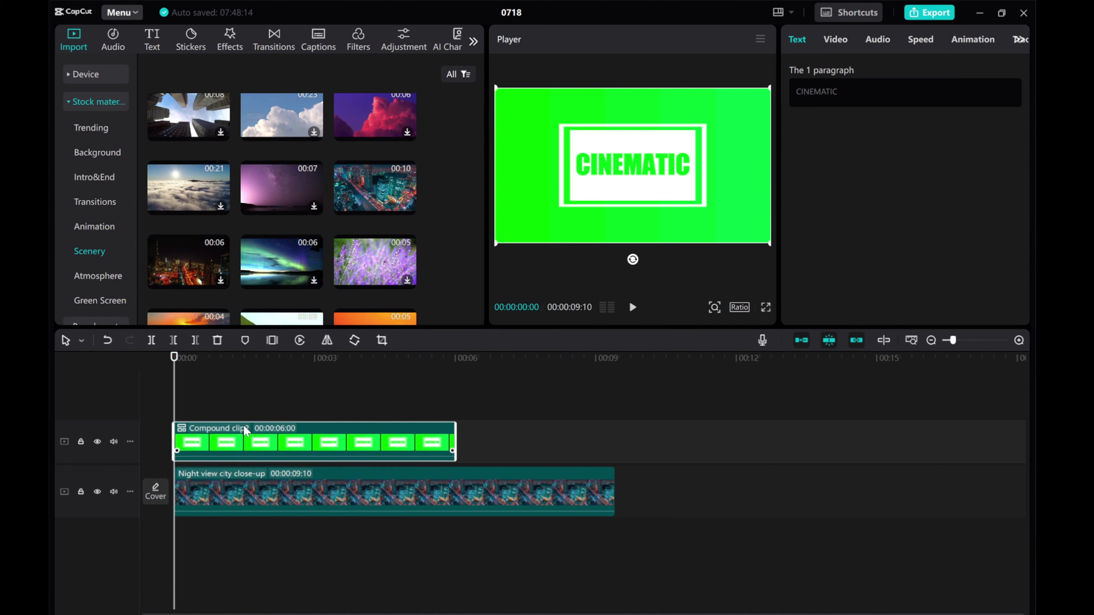
drag(614, 487, 455, 489)
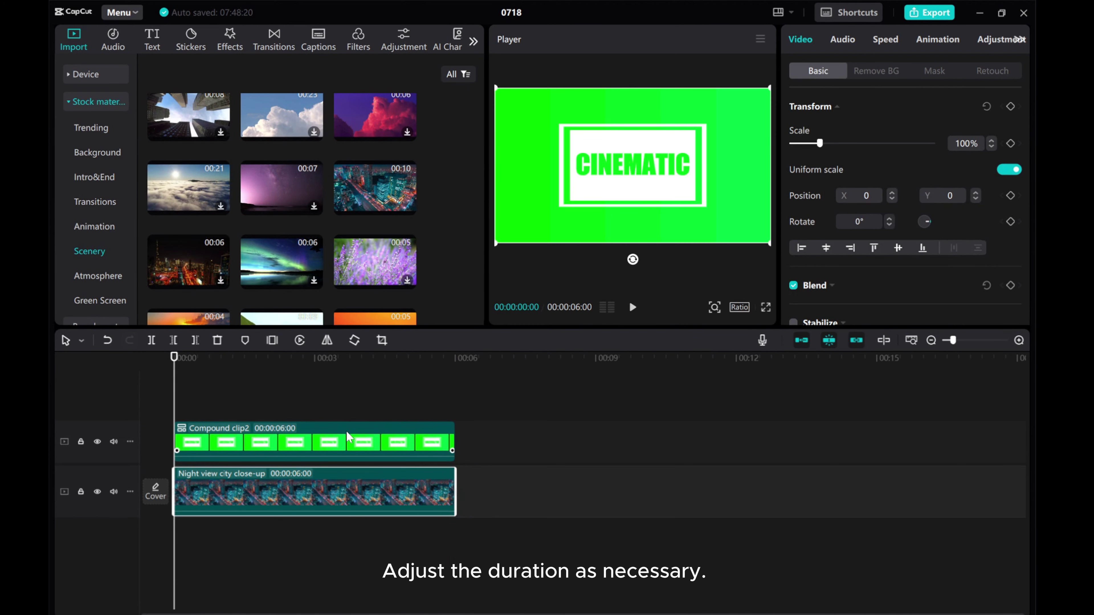
Step: Remove the green from the compound clip with Chroma key, picking the green background and setting the intensity to 42
click(316, 441)
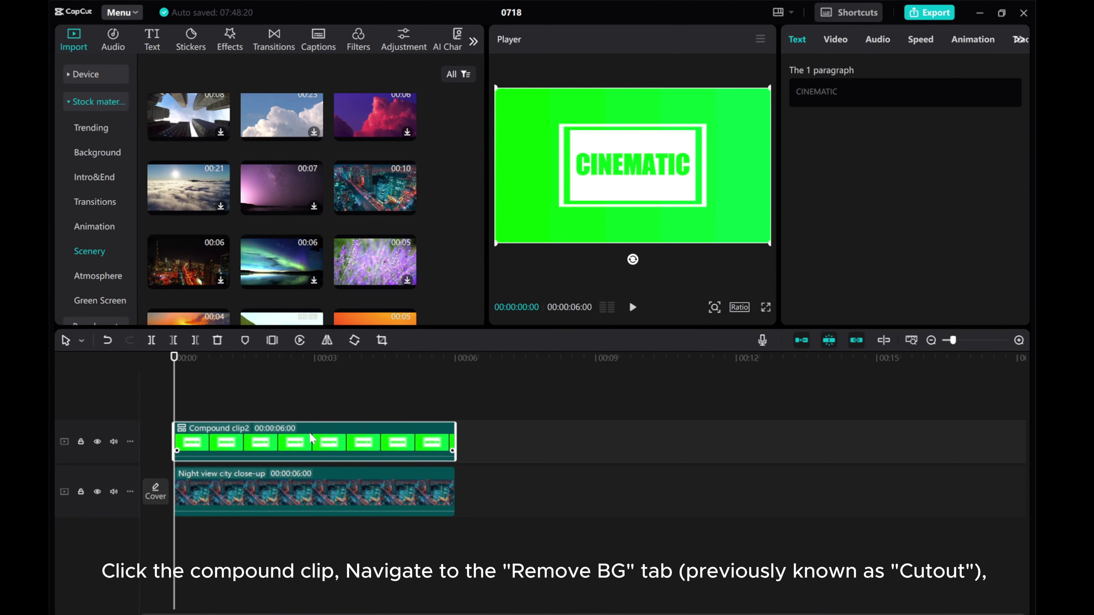
click(836, 40)
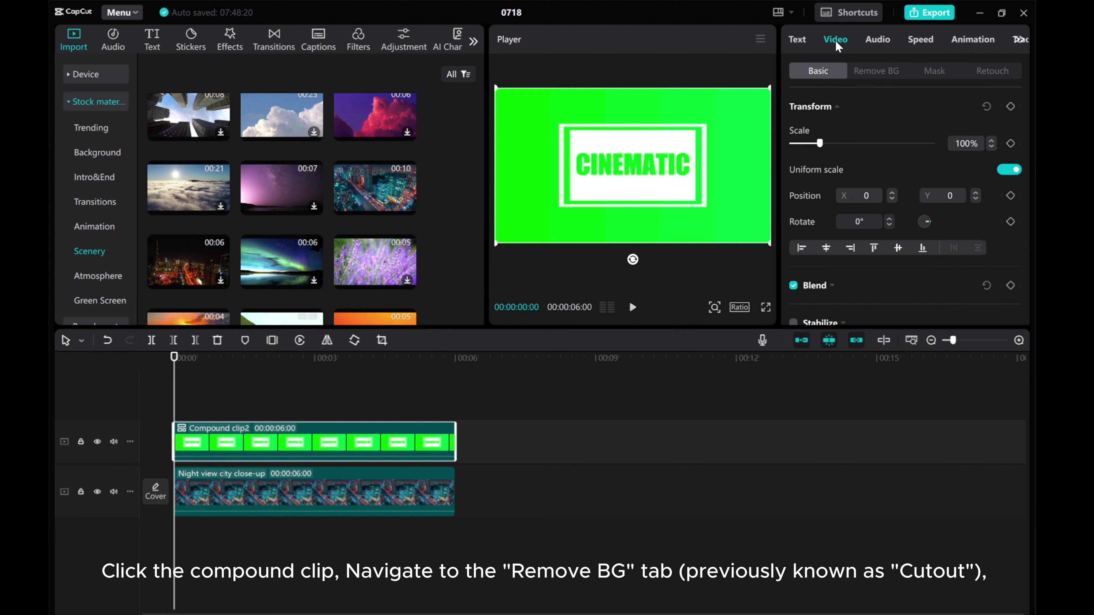
click(868, 71)
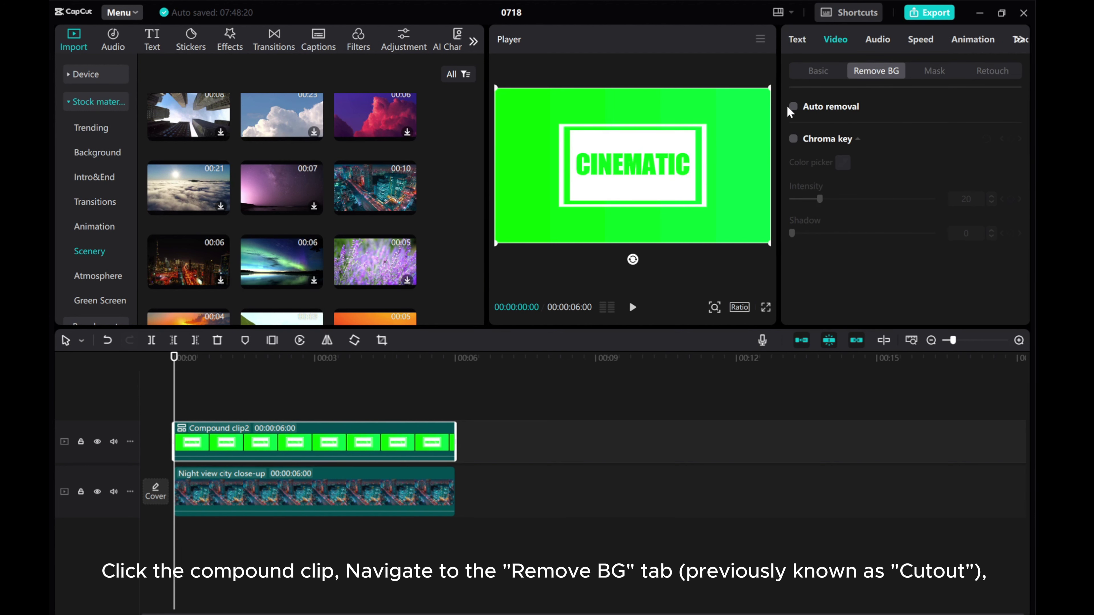
click(793, 138)
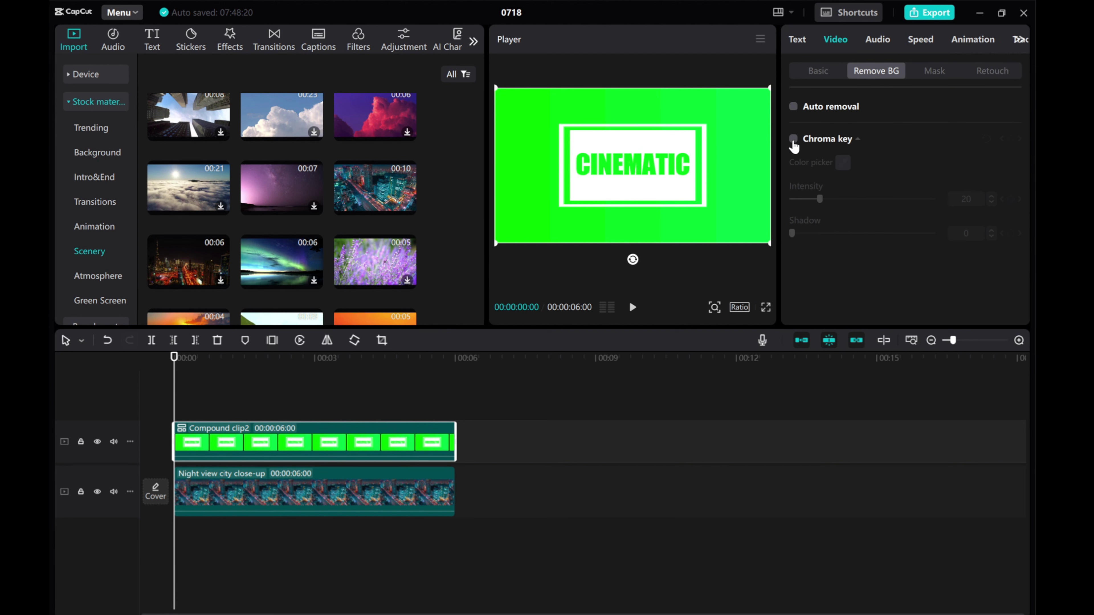
click(650, 117)
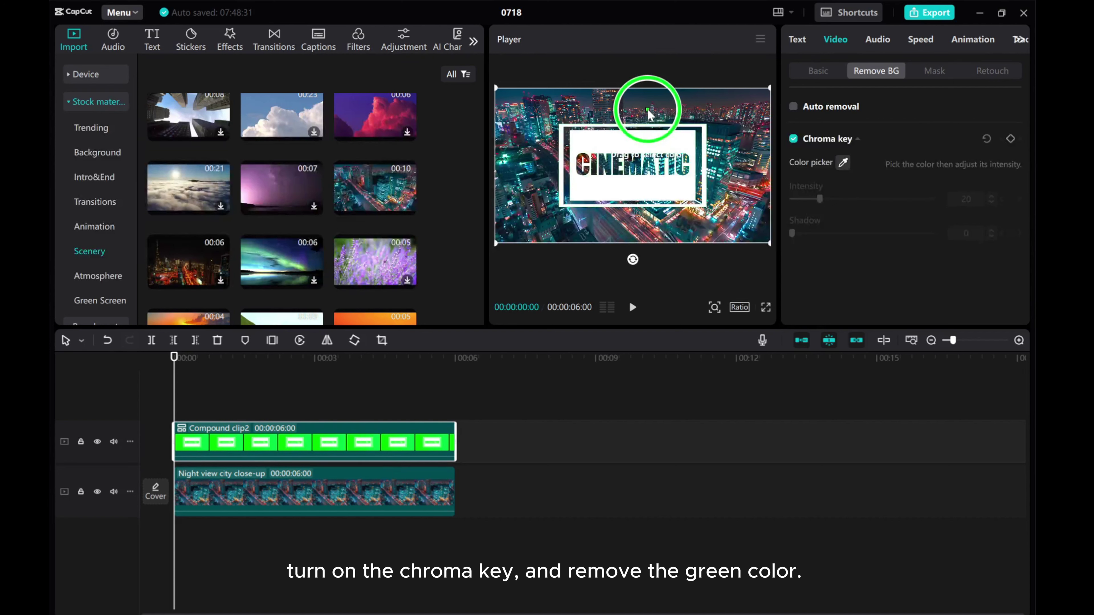
click(648, 112)
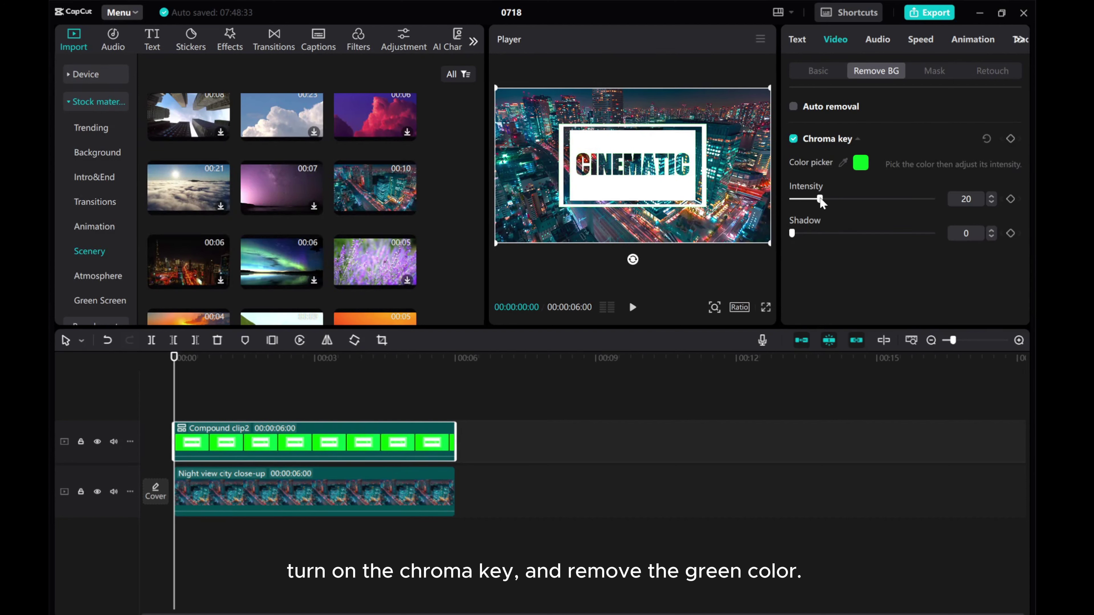
drag(822, 201, 851, 201)
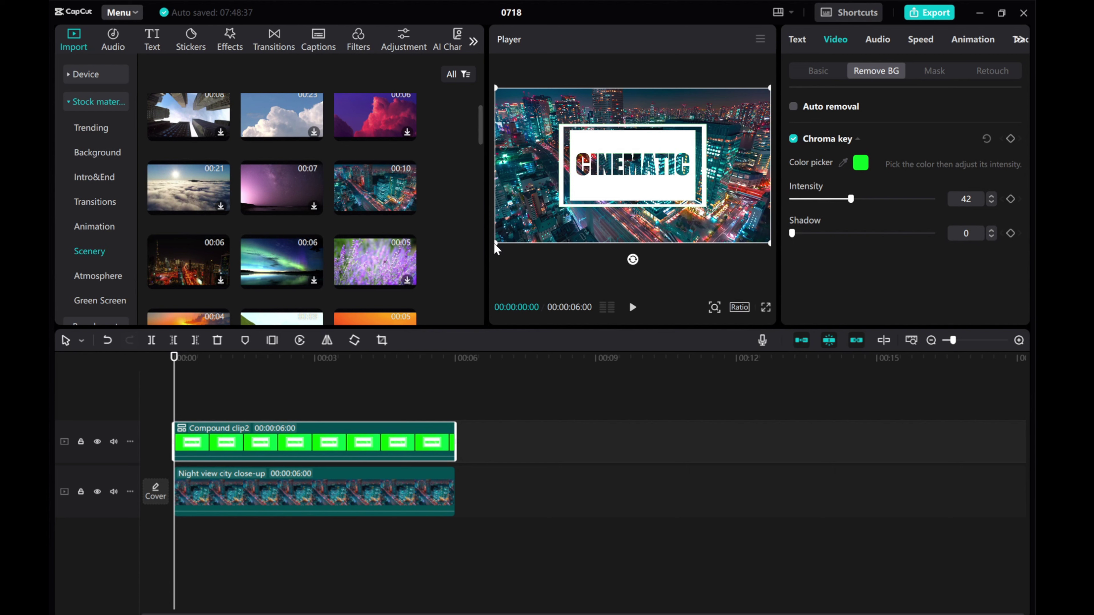
Step: Scale the compound clip up to 128% and reduce its opacity to 75%
drag(493, 244, 441, 274)
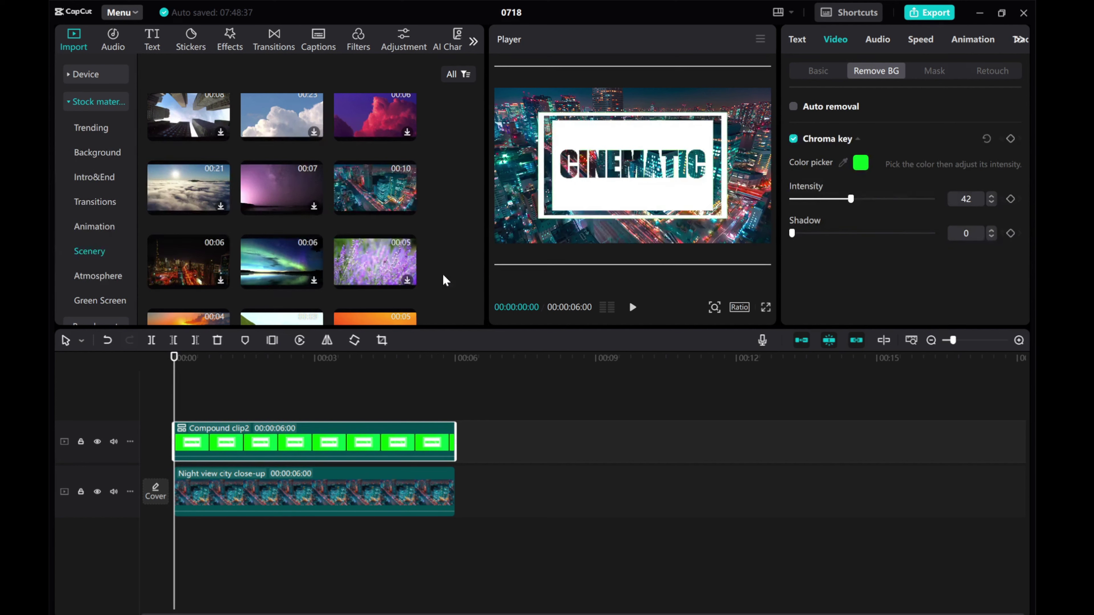
click(816, 76)
scroll(851, 246, down, 4)
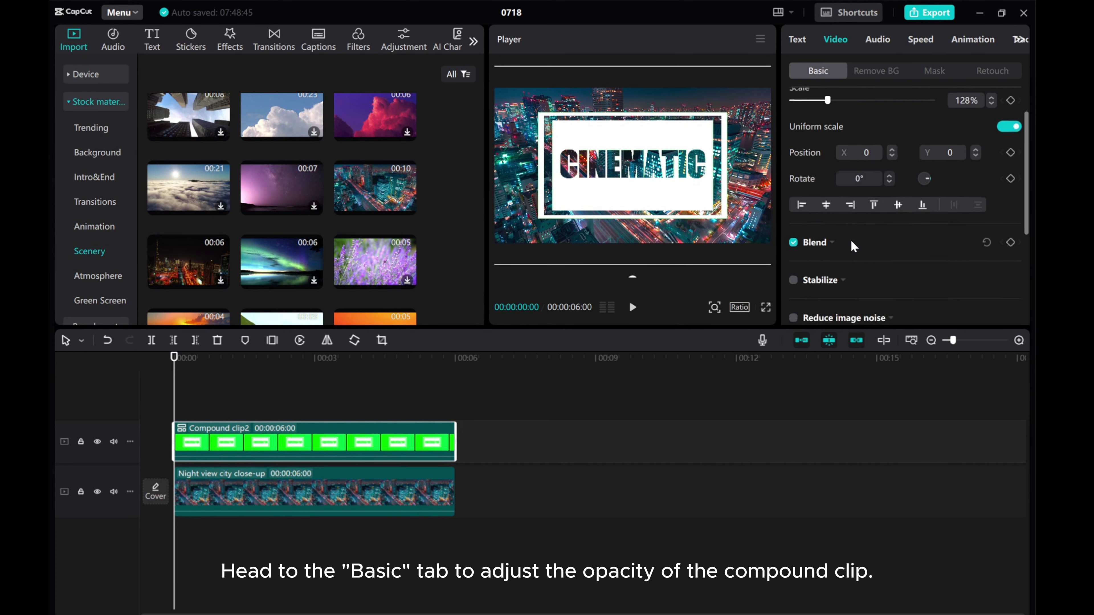
click(831, 138)
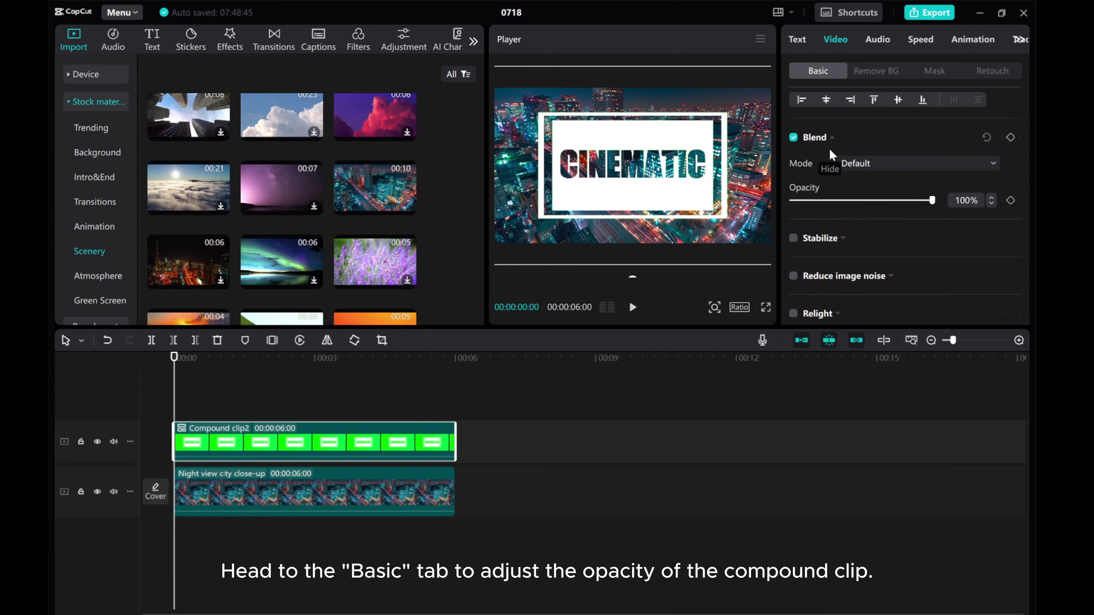
drag(930, 201, 899, 203)
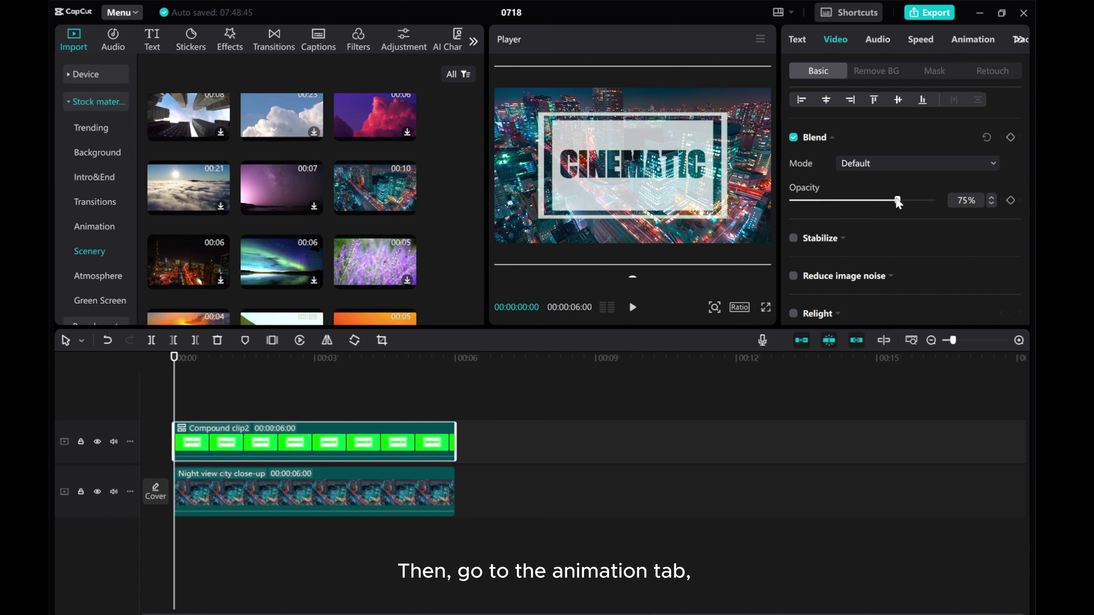
scroll(896, 178, up, 2)
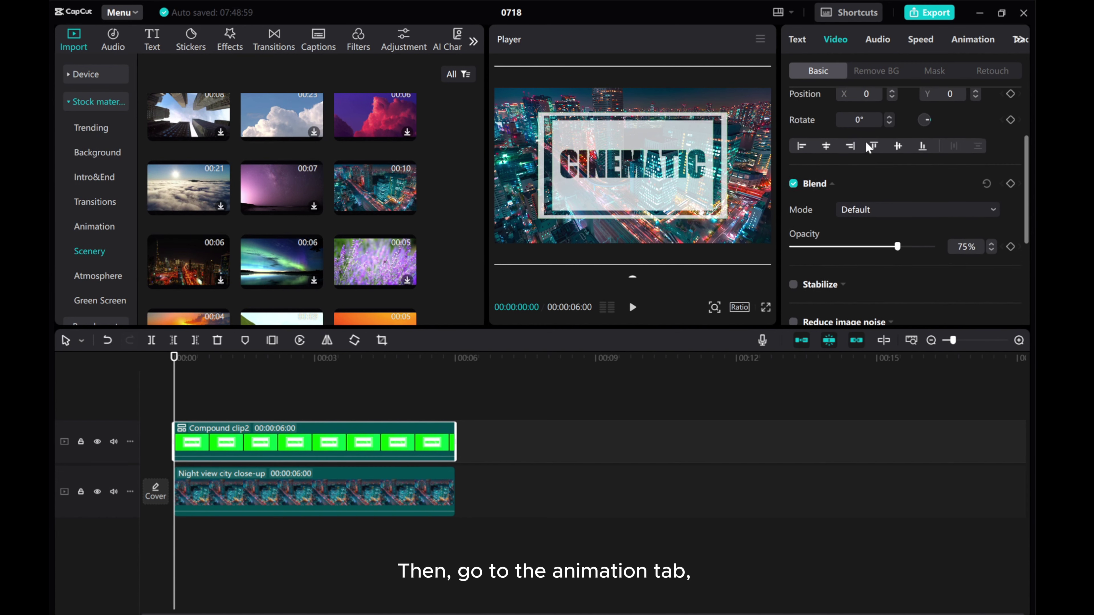
Step: Apply the Swing Bottom entrance animation to the compound clip with a duration of 1.0 s
click(959, 39)
scroll(898, 217, up, 2)
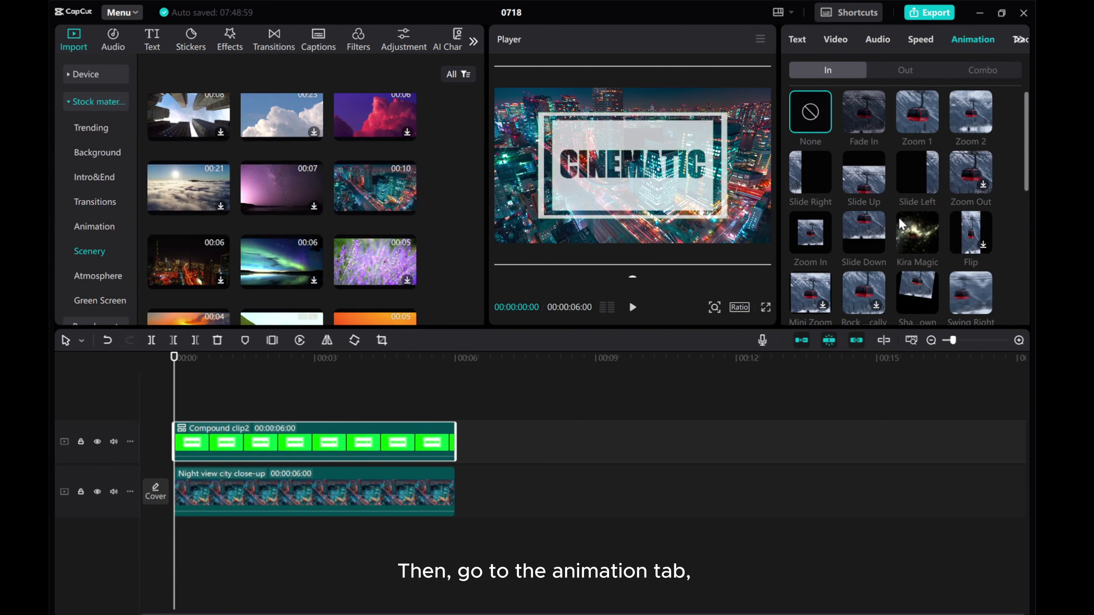
click(917, 236)
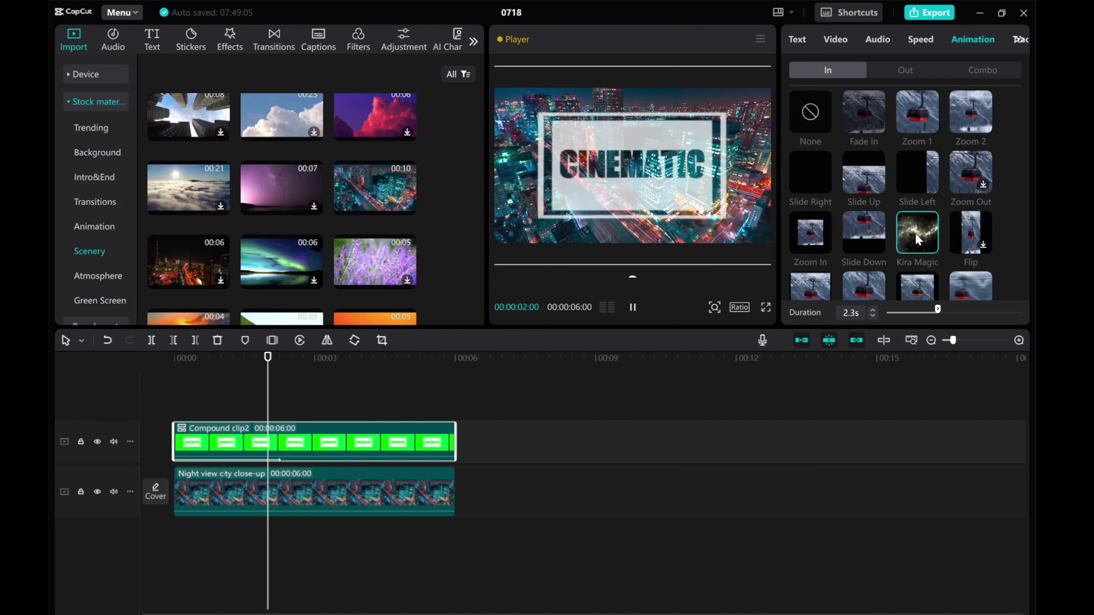
scroll(915, 238, down, 3)
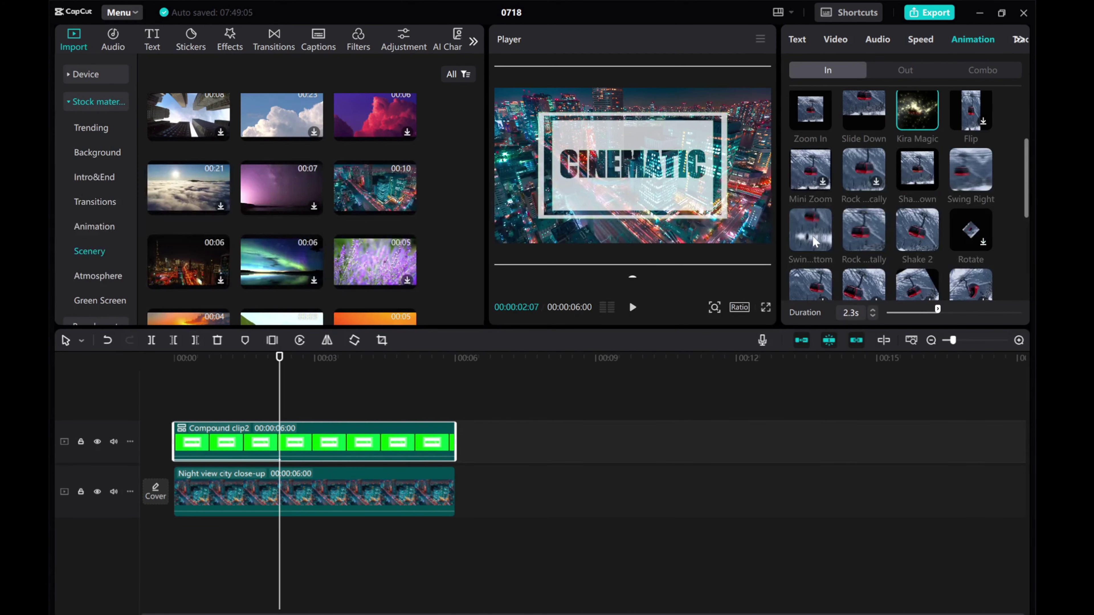
click(813, 239)
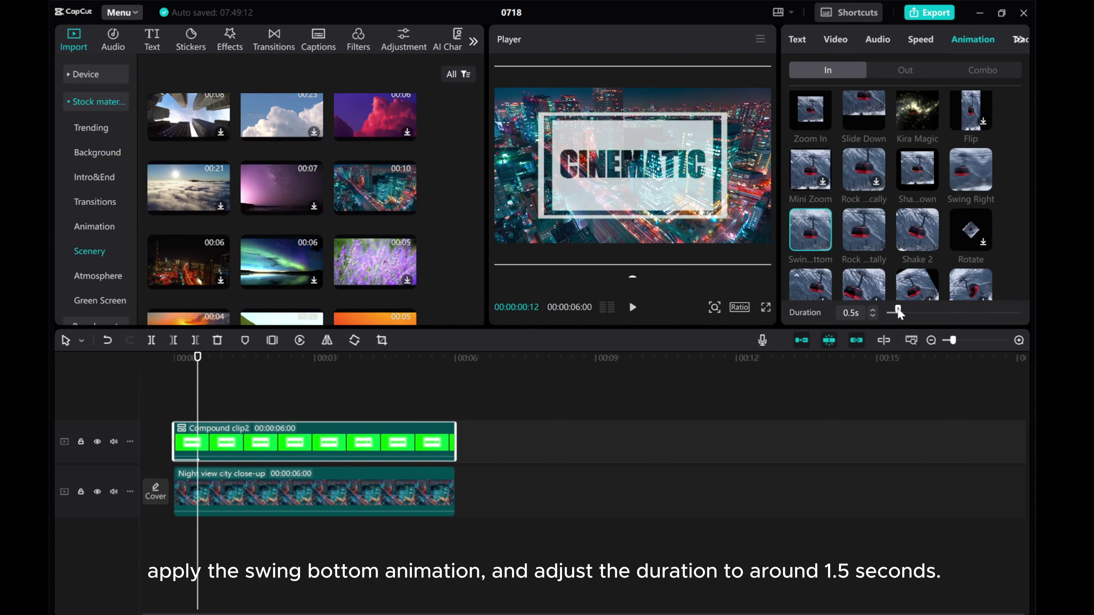
drag(909, 307, 911, 309)
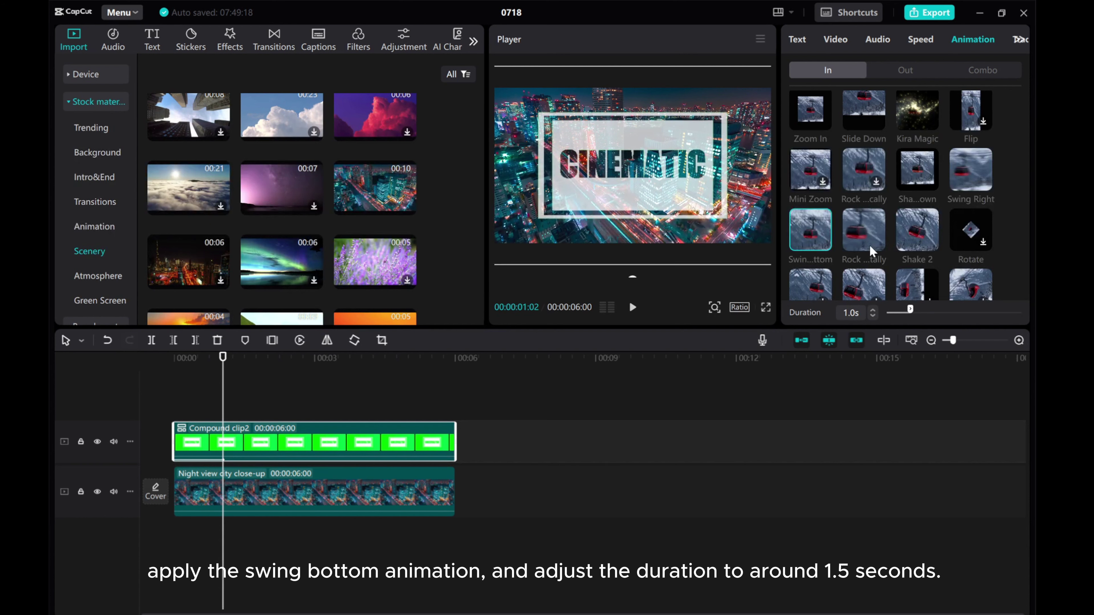
scroll(869, 245, down, 1)
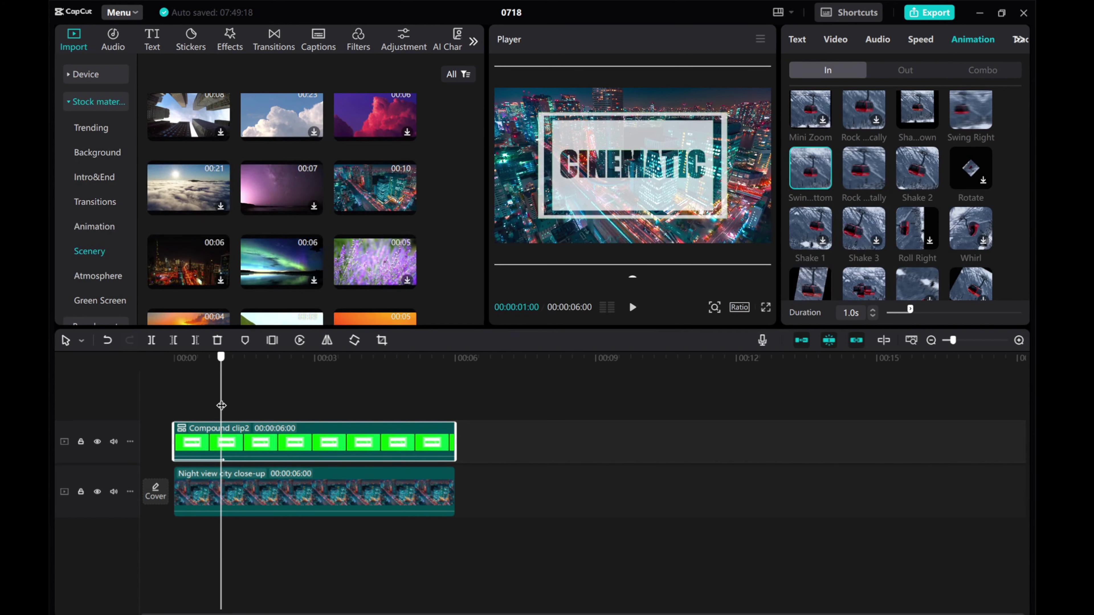
Step: Play the timeline from the beginning to review the compound clip's entrance animation
drag(222, 358, 122, 395)
click(631, 308)
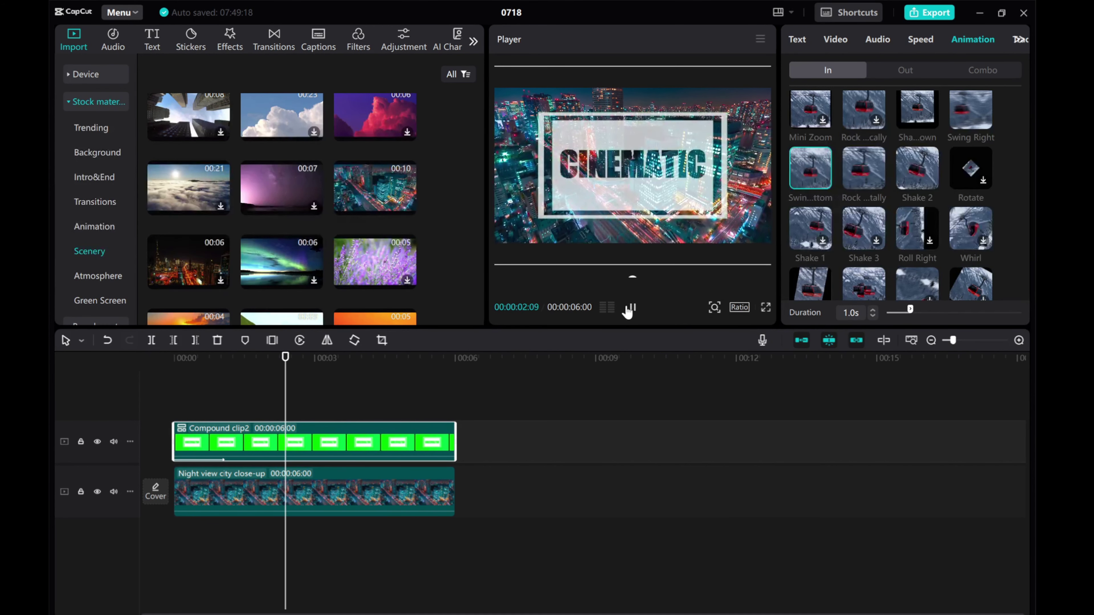
click(629, 308)
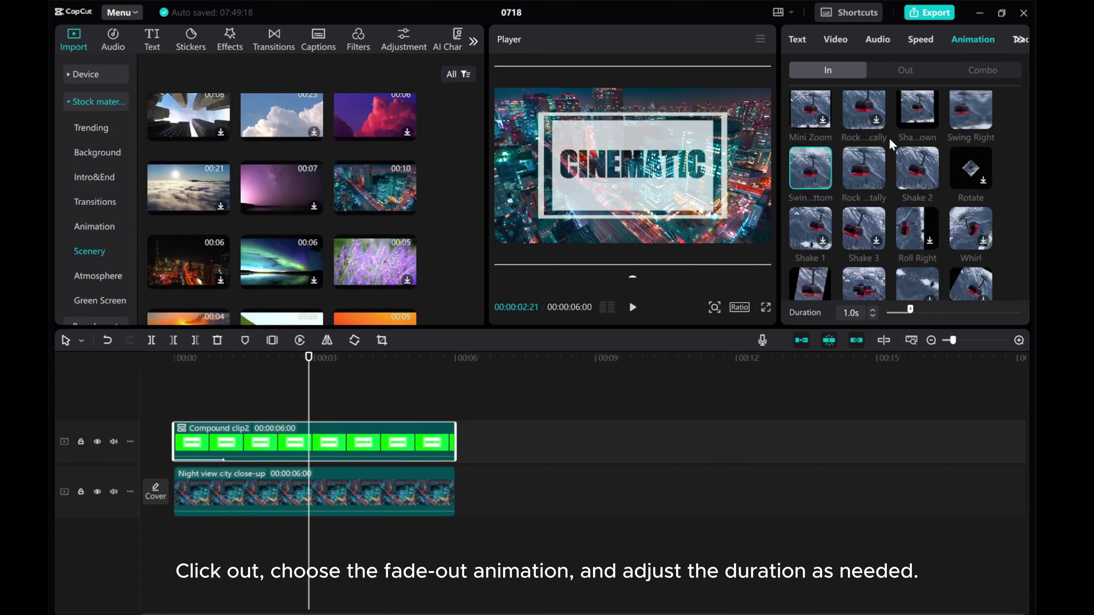
Step: Apply the Fade Out exit animation to the compound clip with a 1.5 s duration and set the entrance animation's duration to 1.5 s
click(906, 71)
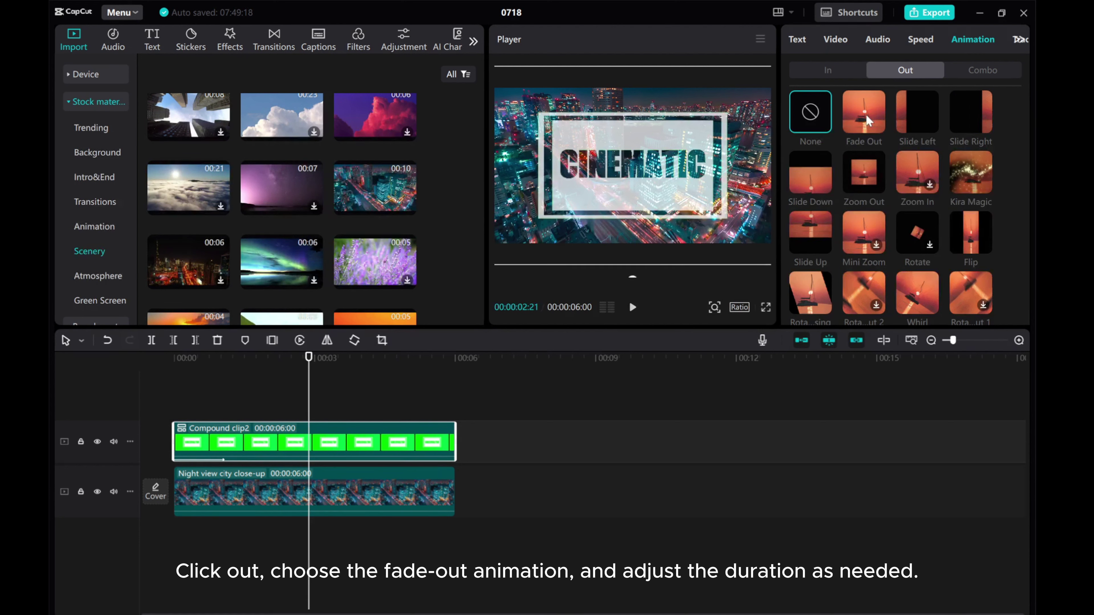
click(852, 115)
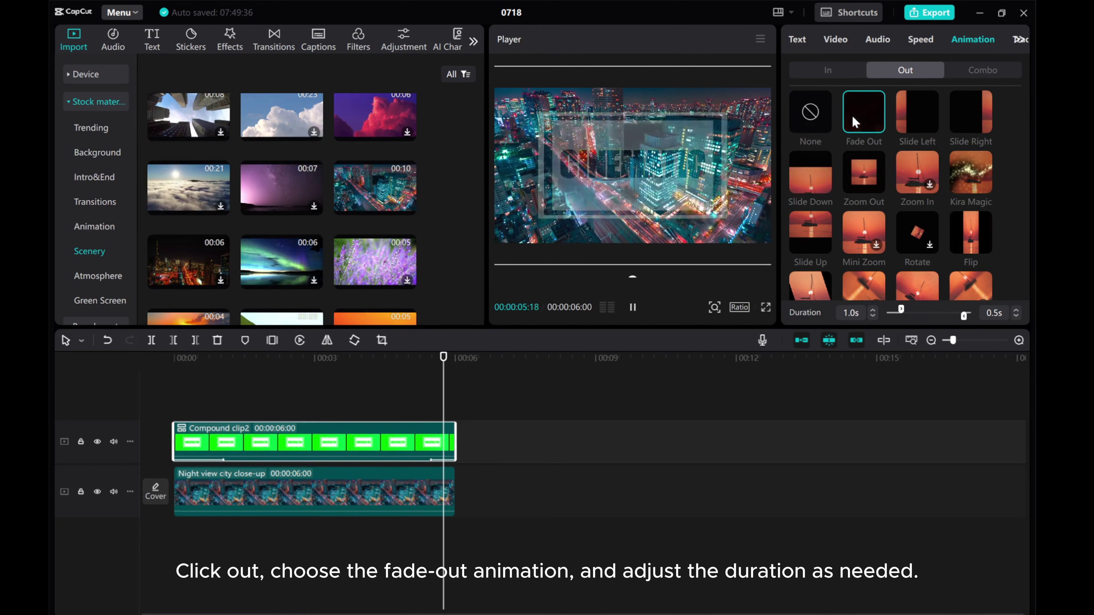
drag(965, 315, 953, 316)
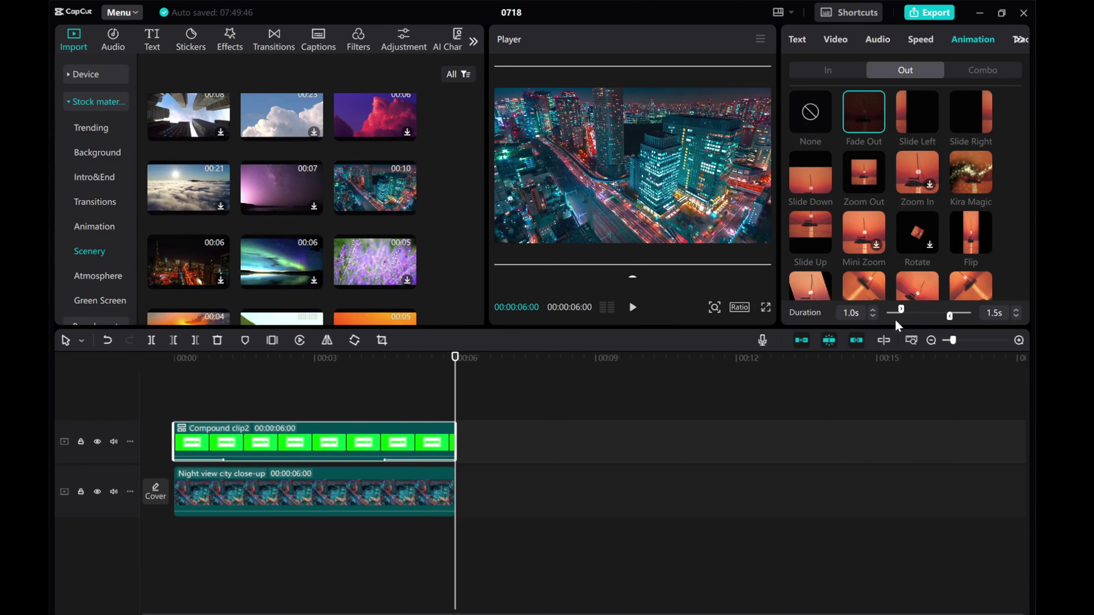
click(873, 310)
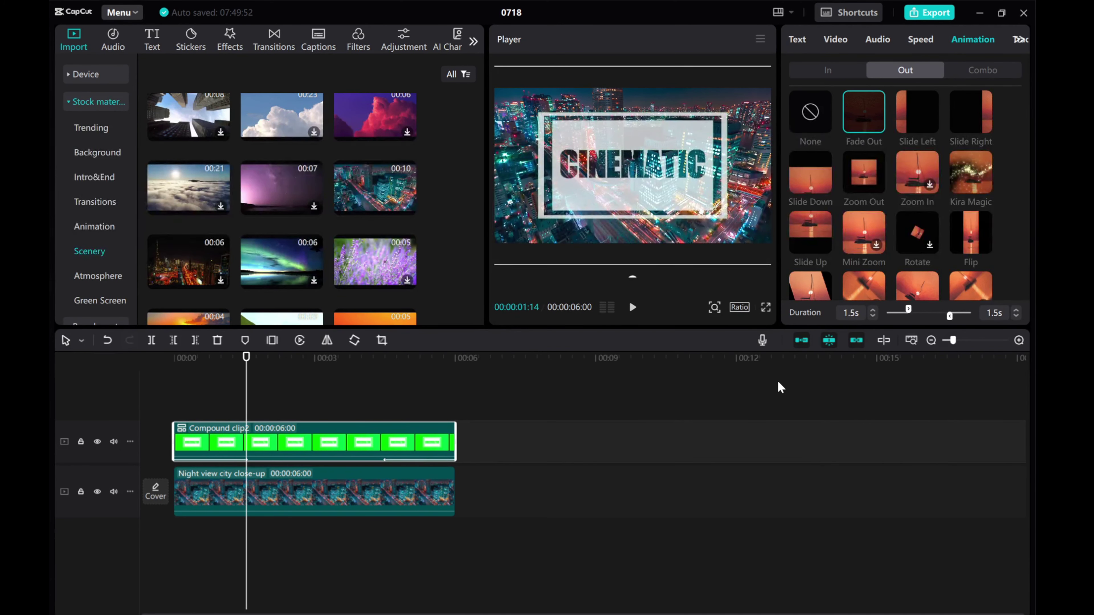
Step: Play the timeline from the beginning to review the compound clip's retimed entrance animation
drag(244, 384, 142, 373)
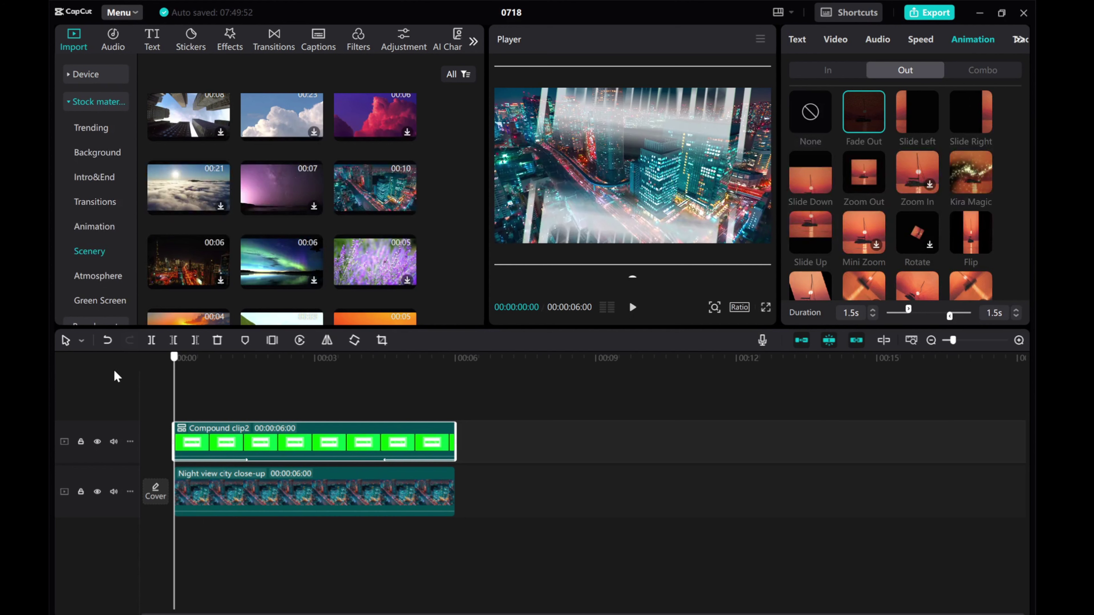
click(631, 308)
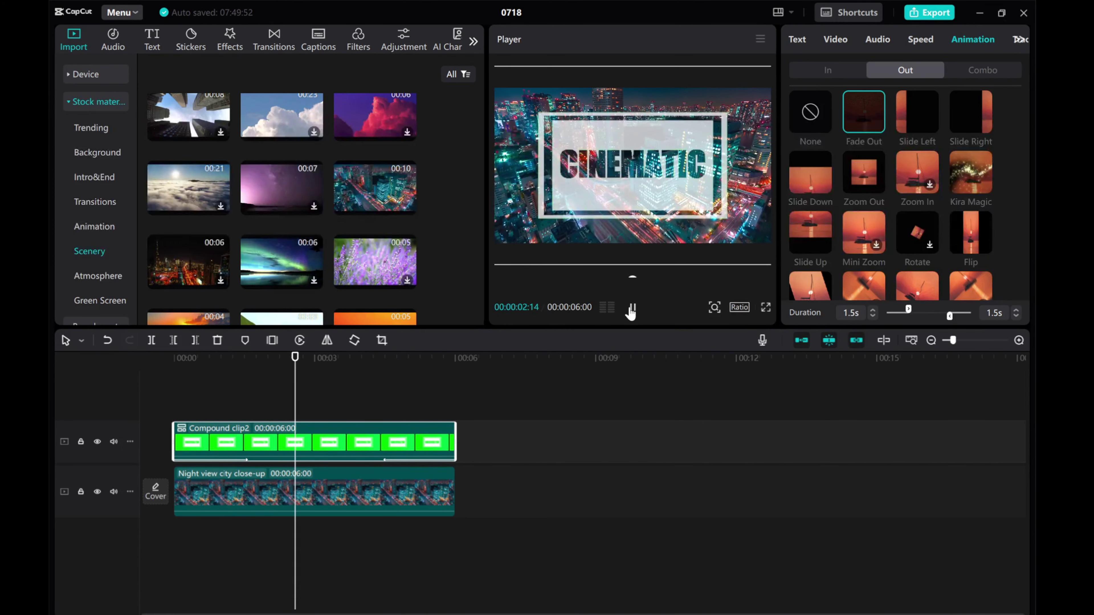
click(631, 308)
Step: Add an Opacity keyframe at the very start of the compound clip
click(192, 383)
click(136, 389)
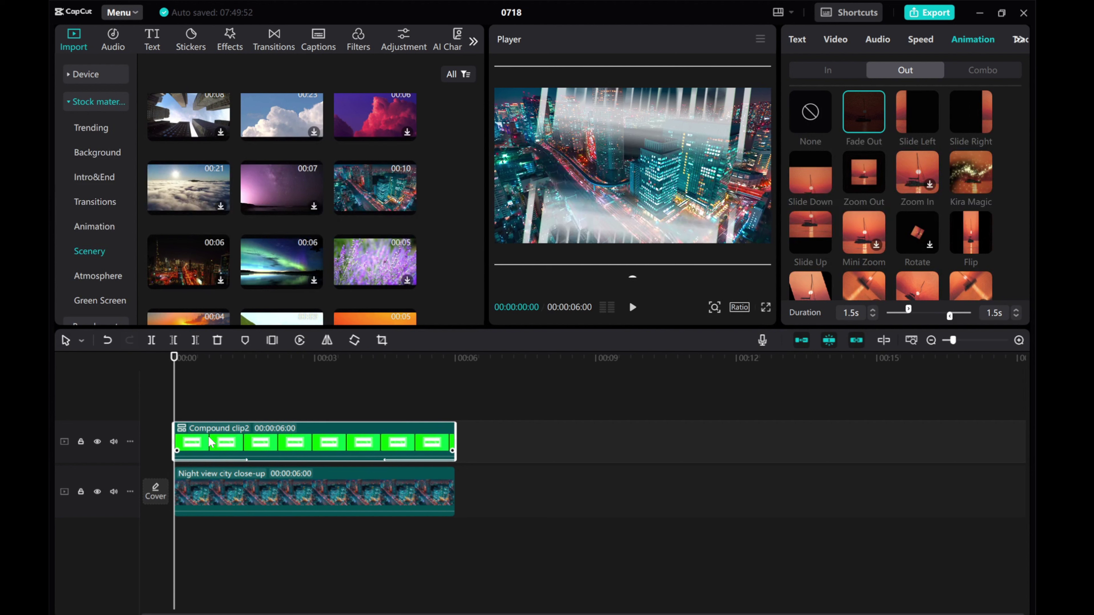
click(798, 43)
click(837, 41)
scroll(823, 269, down, 1)
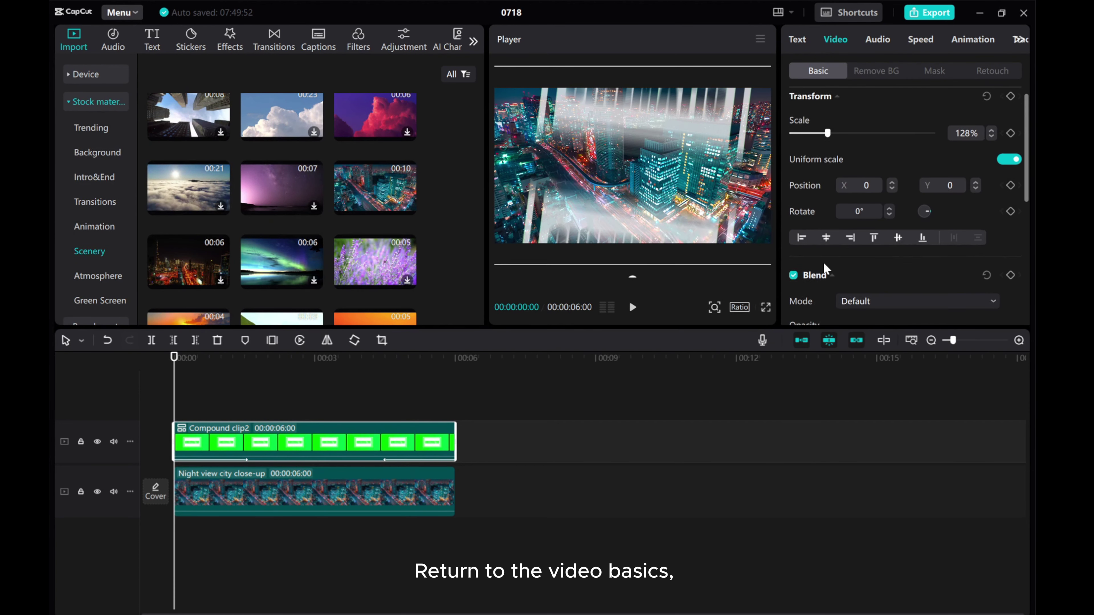
scroll(823, 269, down, 2)
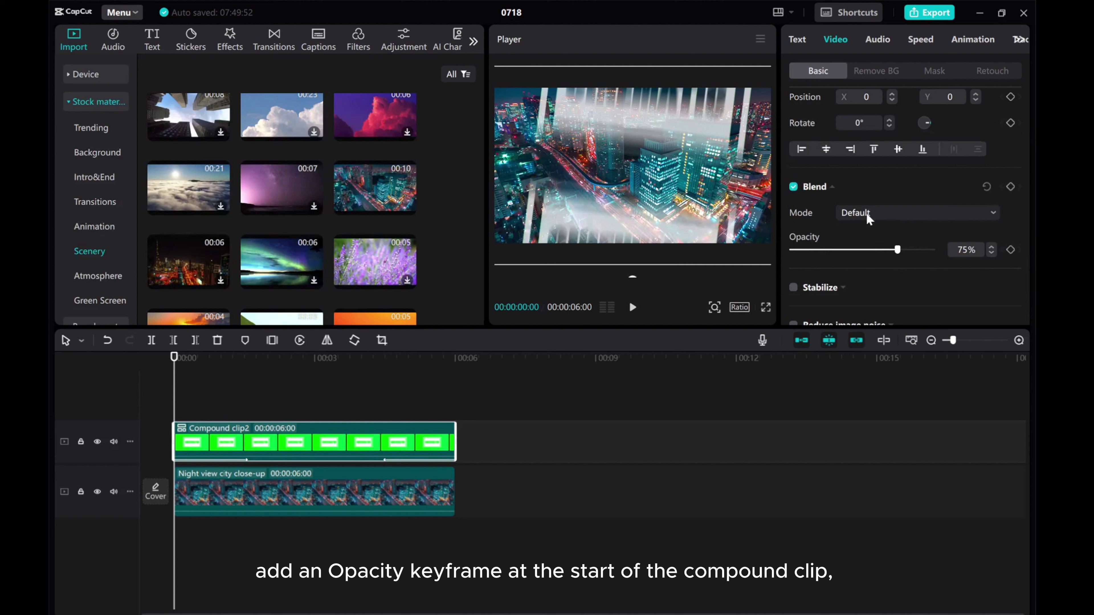
click(1010, 250)
Step: Add a second Opacity keyframe to the compound clip where its entrance animation ends, at about 00:00:01:13
click(192, 400)
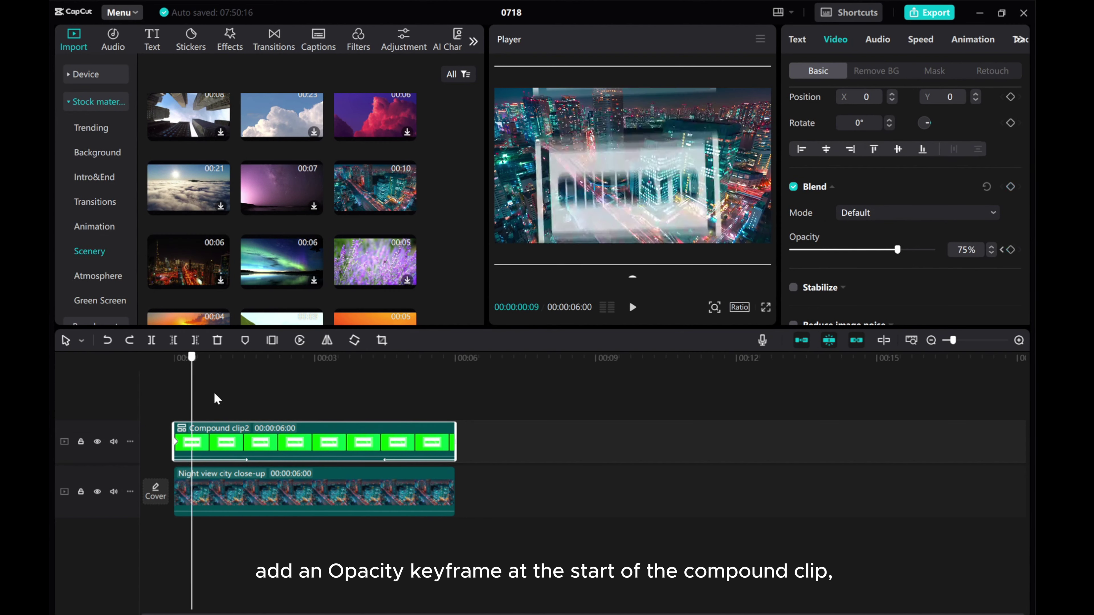
drag(216, 399, 247, 400)
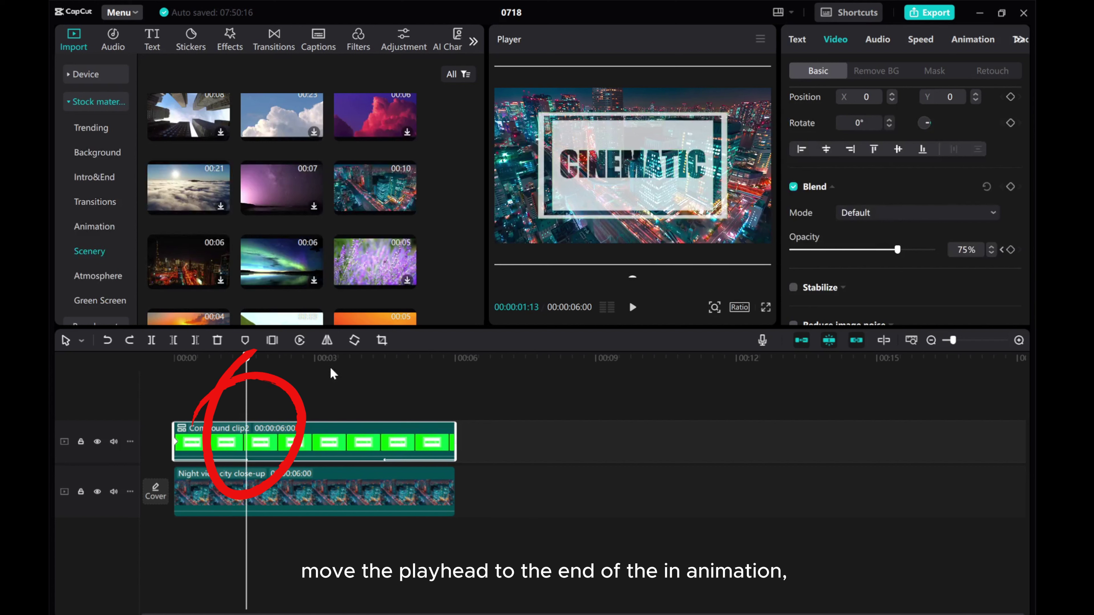
click(1010, 250)
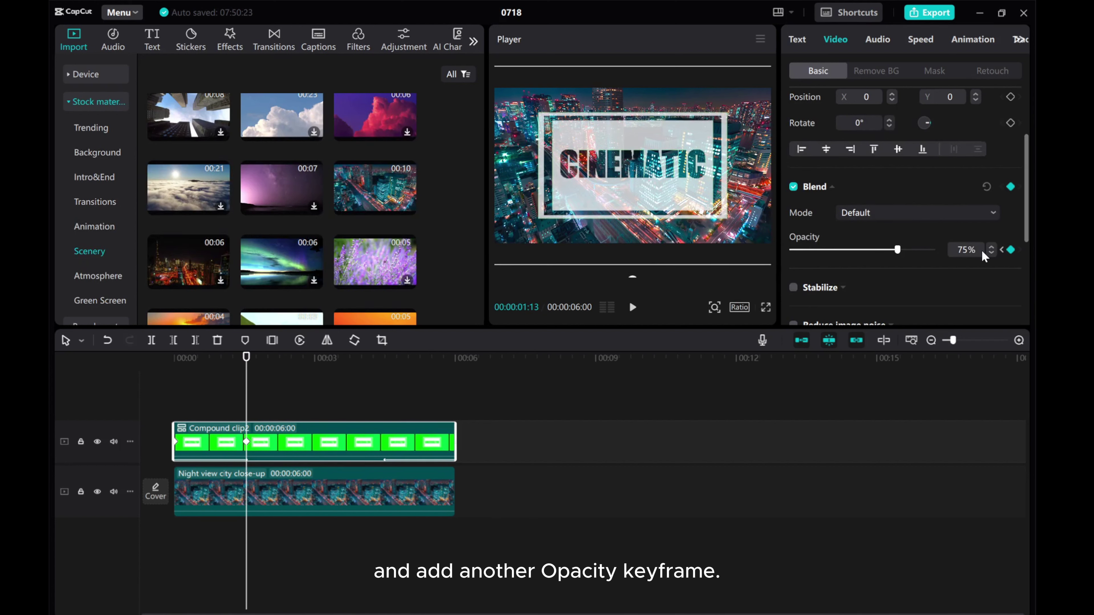
Step: Set the opacity of the compound clip's first keyframe to 0% and play the timeline from there to review the fade-in
click(1002, 250)
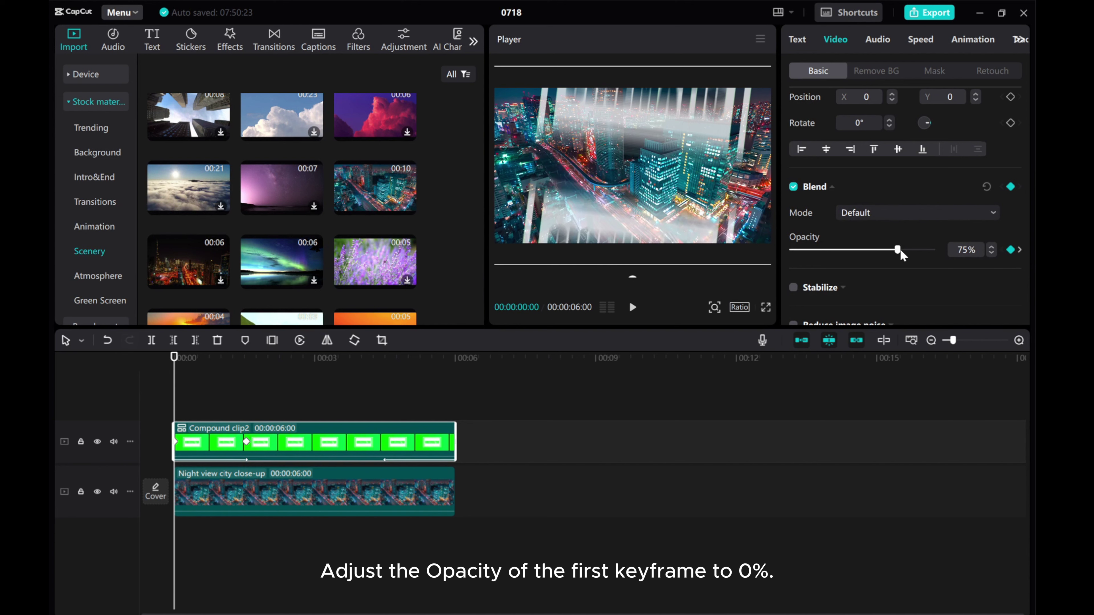
drag(897, 249, 792, 249)
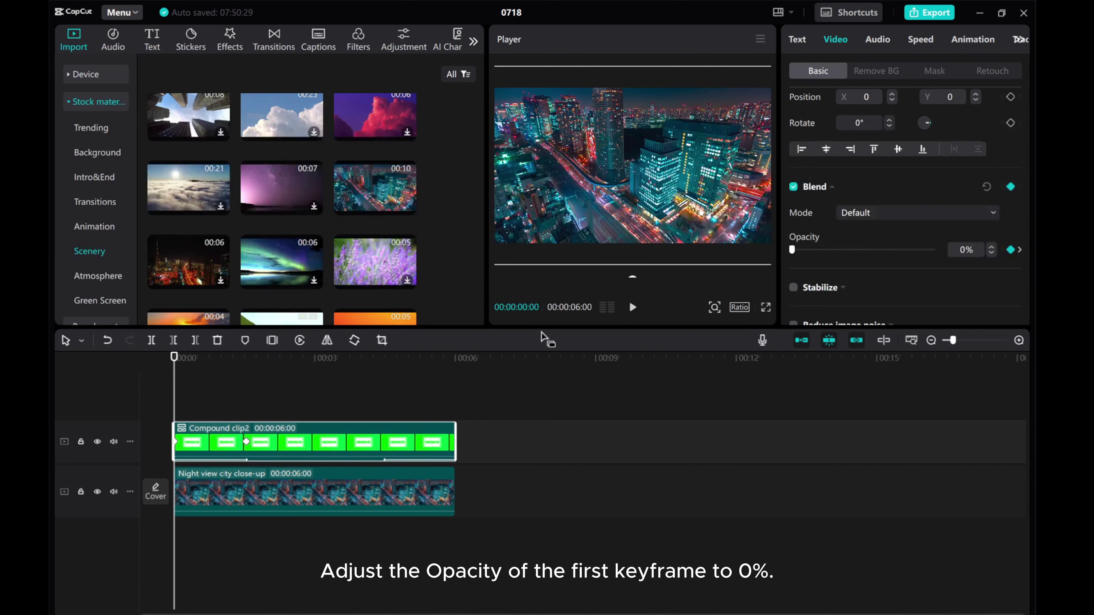
click(631, 308)
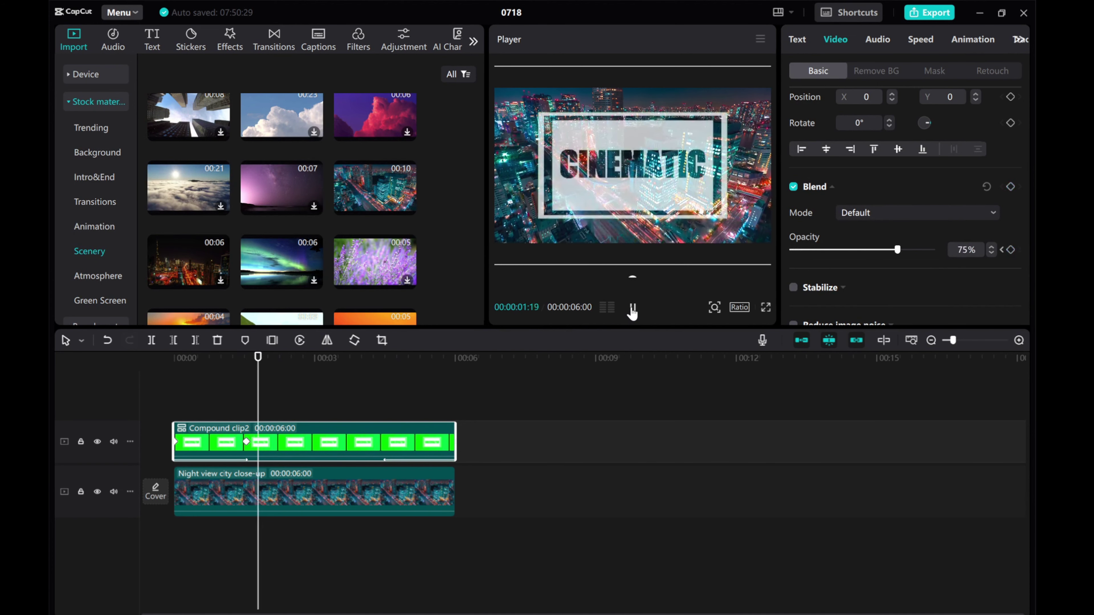